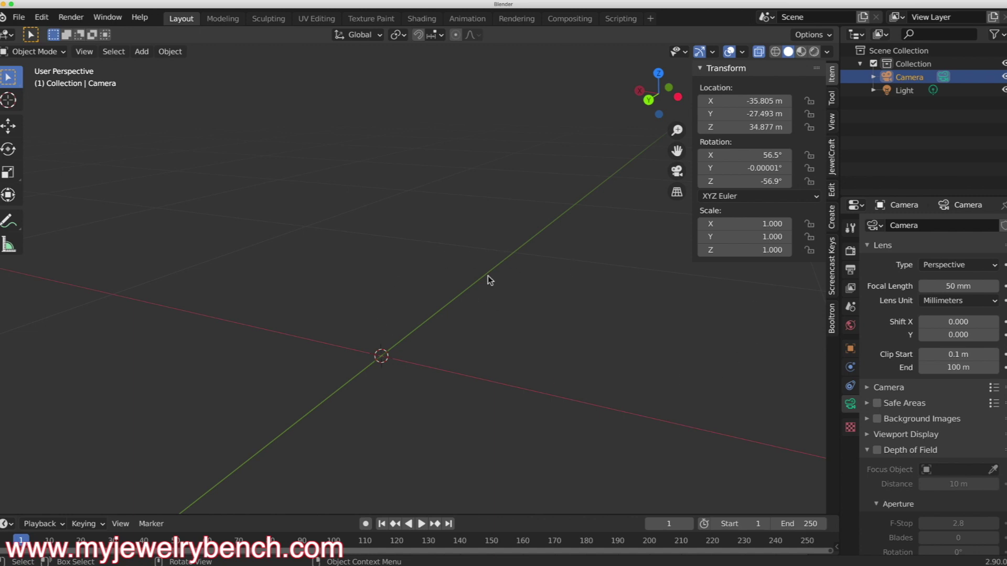
- Set the scene's length unit to Millimeters and its unit scale to 0.001
left_click(850, 307)
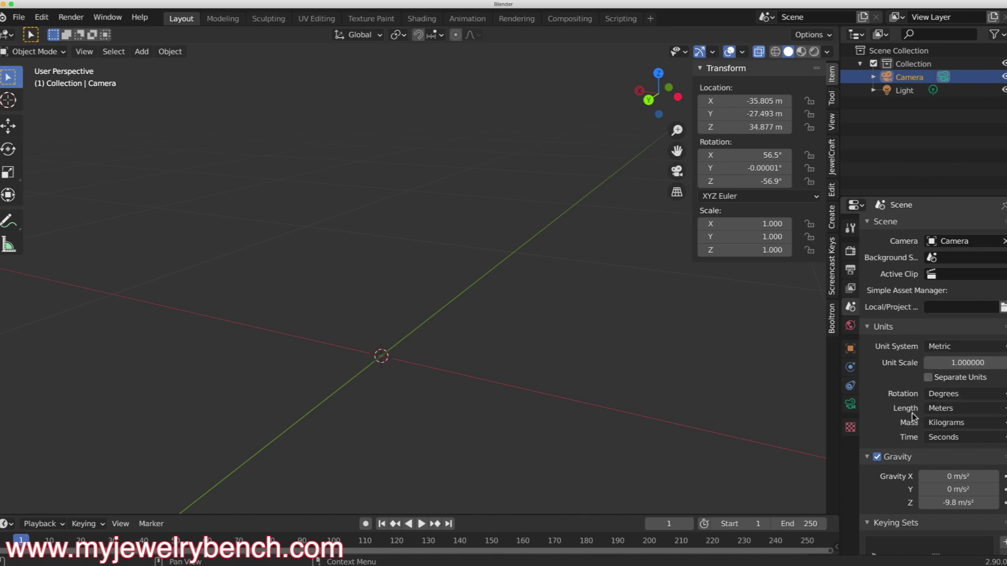
left_click(960, 409)
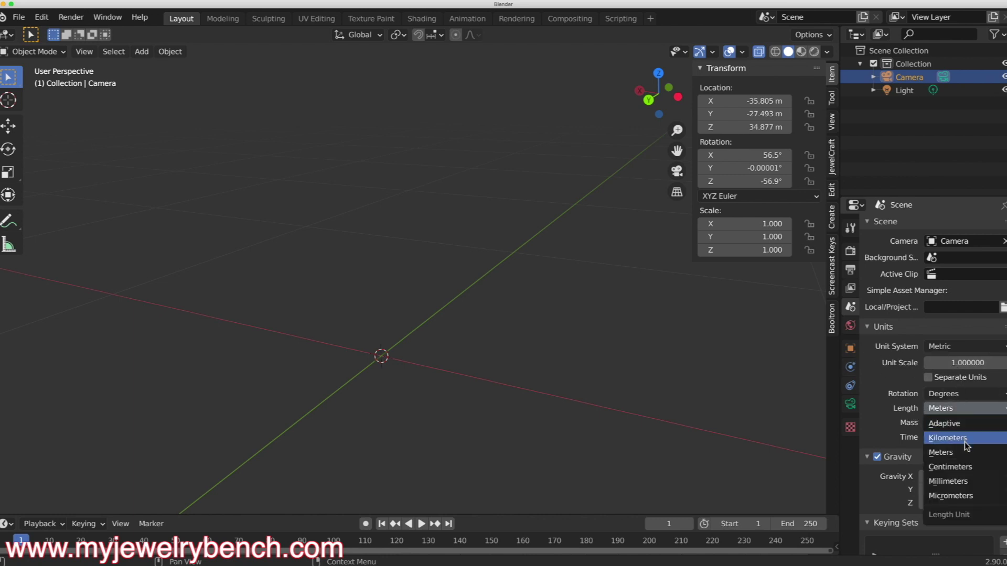
left_click(949, 481)
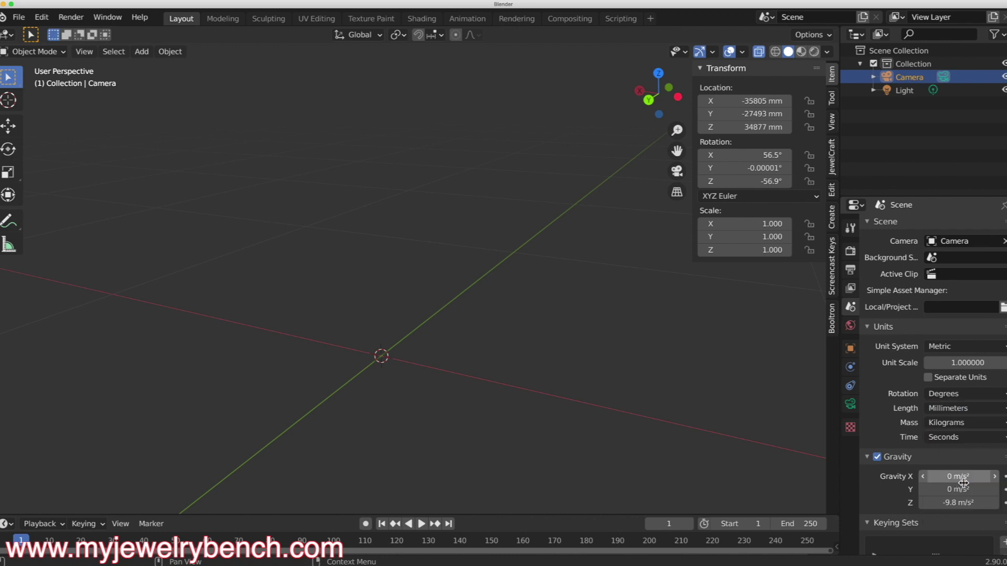
left_click(959, 362)
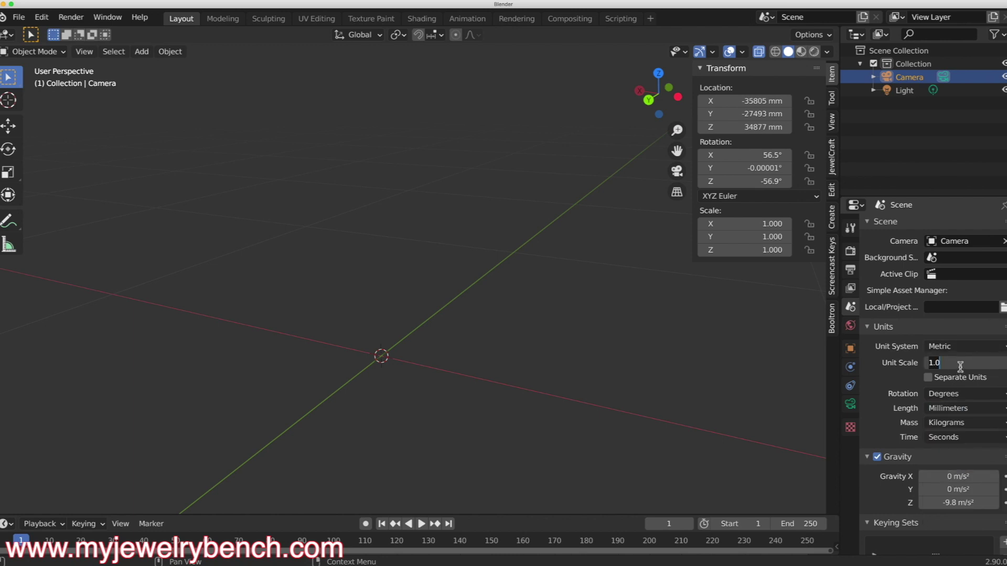
type("0")
key("Return")
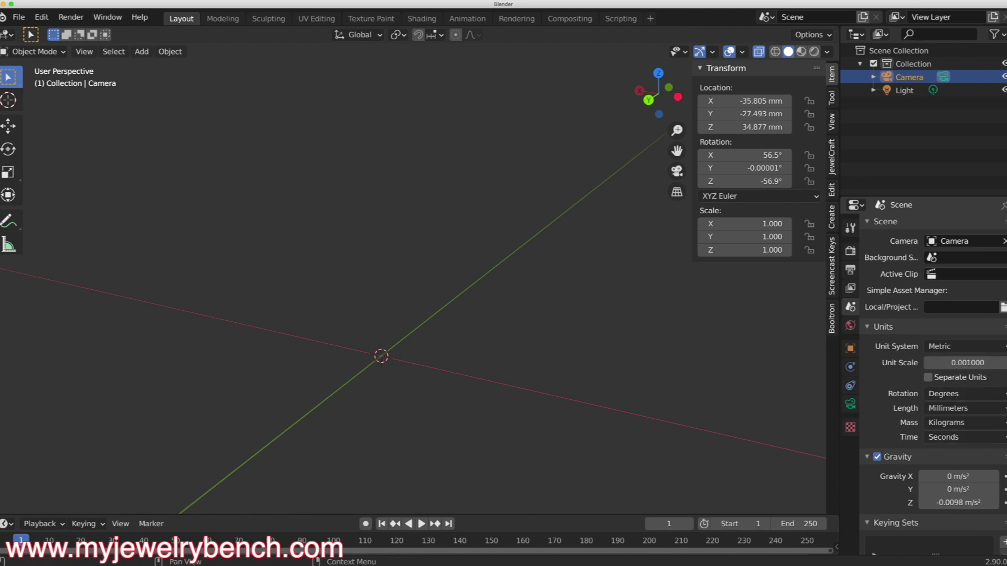
- Reduce the floor grid's scale in the viewport overlay settings to suit the millimetre units
left_click(741, 52)
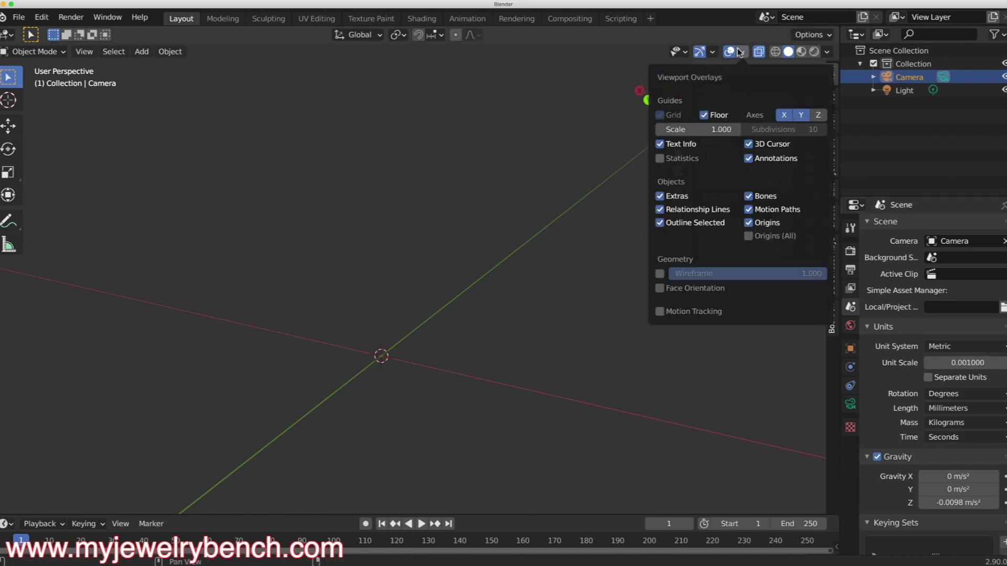
left_click(725, 58)
left_click(742, 55)
left_click(723, 130)
type("0.")
key("Return")
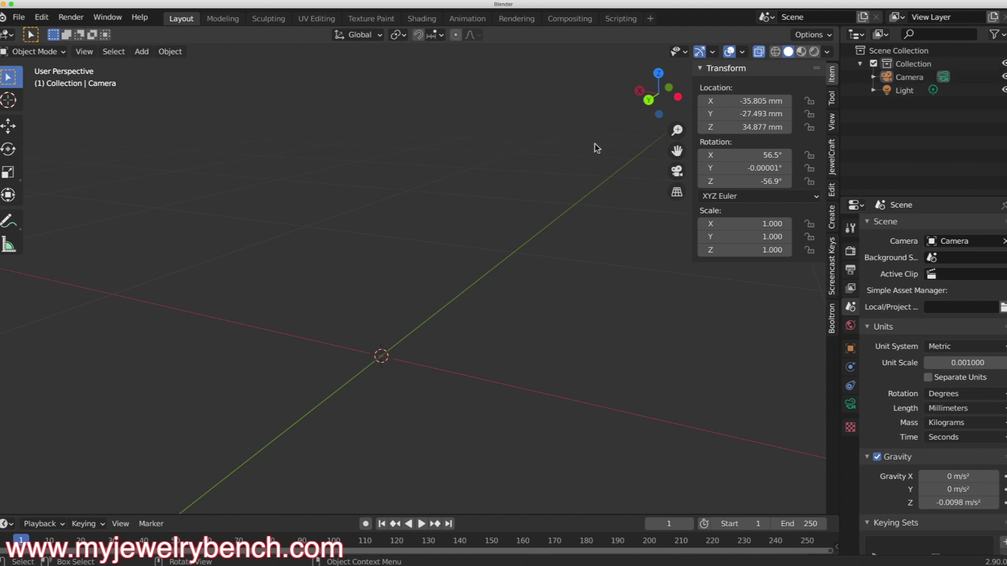
- Show the 3D view's settings and open its clip end distance
left_click(833, 123)
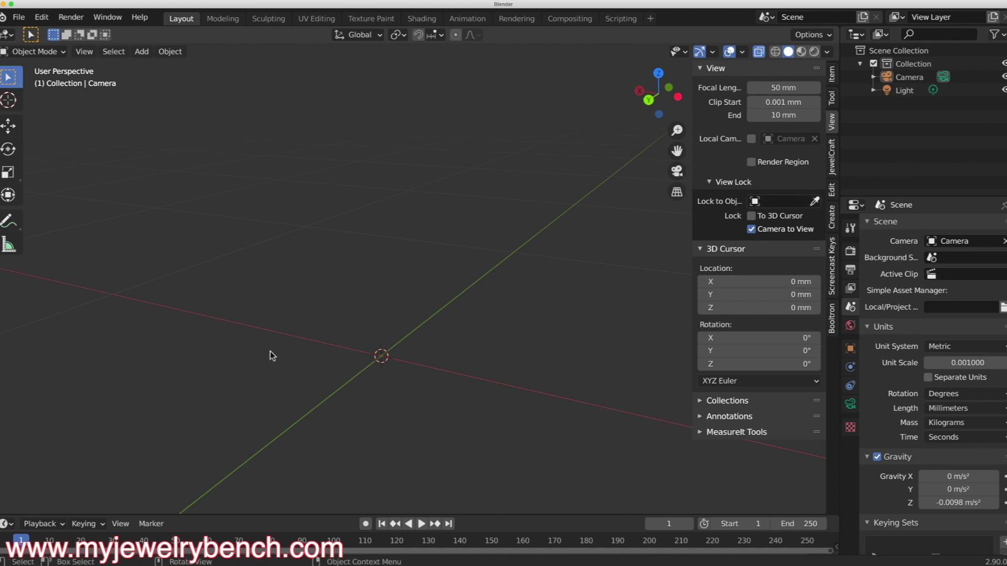
key("n")
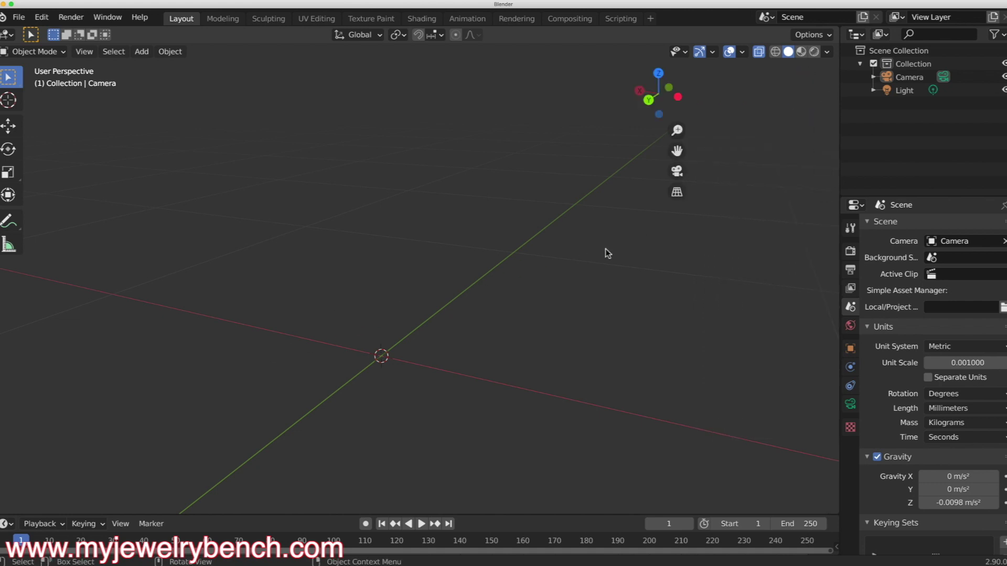
key("n")
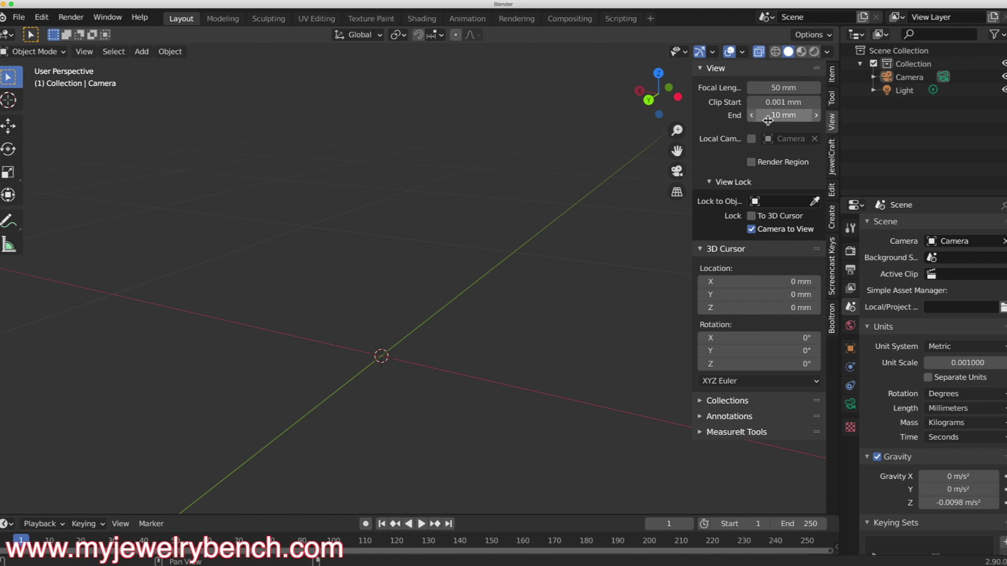
left_click(799, 117)
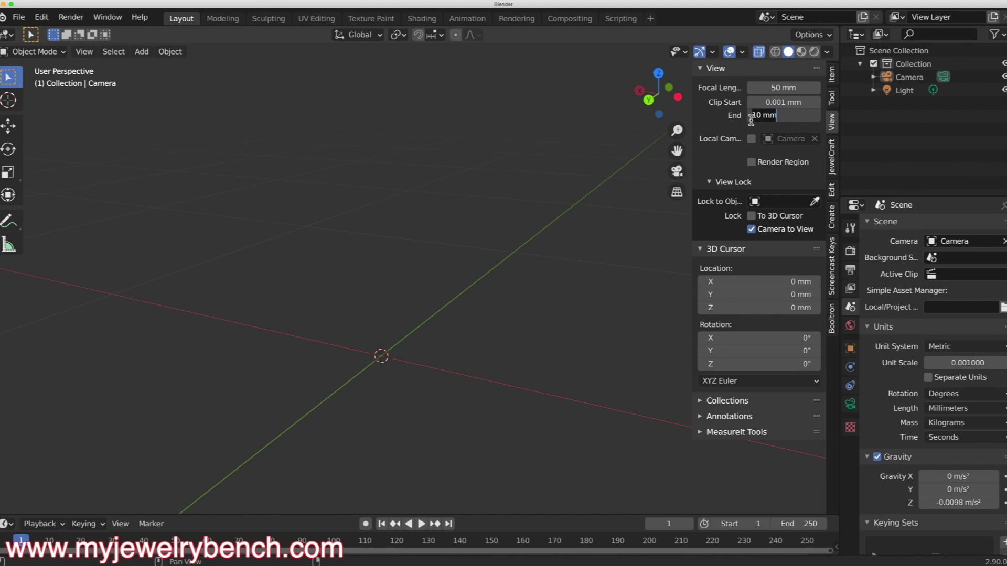
key("Return")
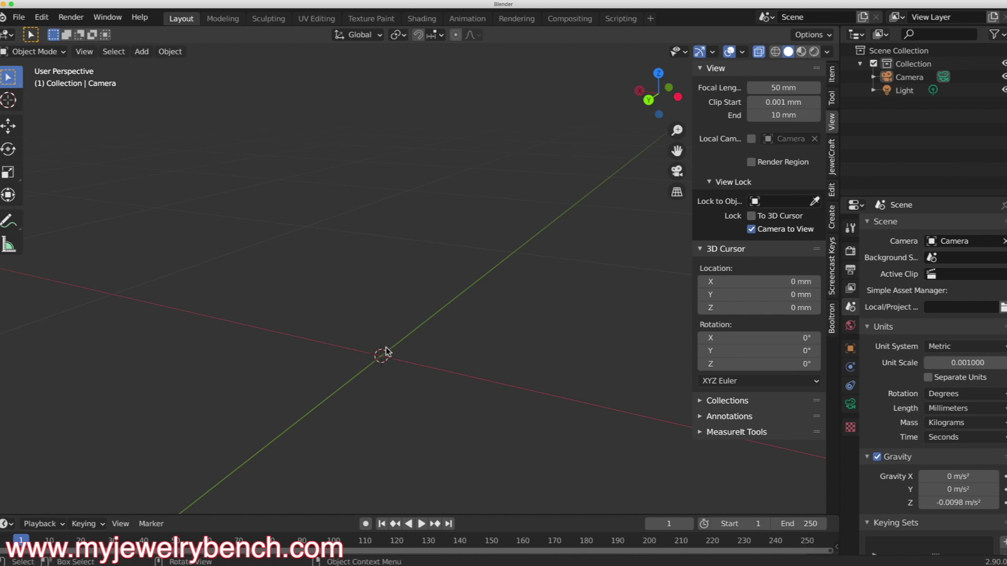
- Add a monkey mesh at the scene origin and fit it in the view
key("shift+a")
mouse_move(409, 290)
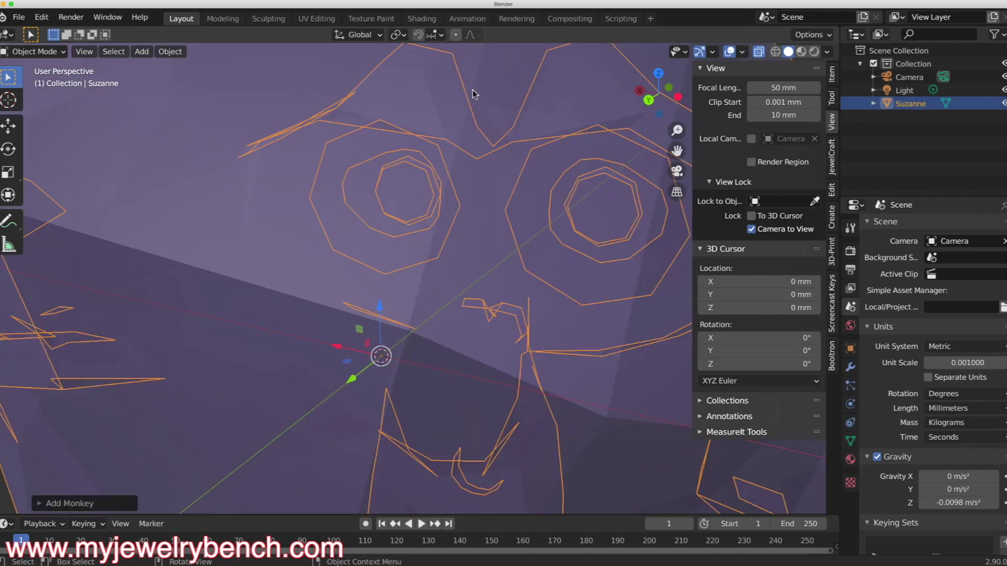
left_click(474, 73)
scroll(347, 308, "down", 5)
scroll(362, 299, "up", 1)
scroll(365, 295, "down", 2)
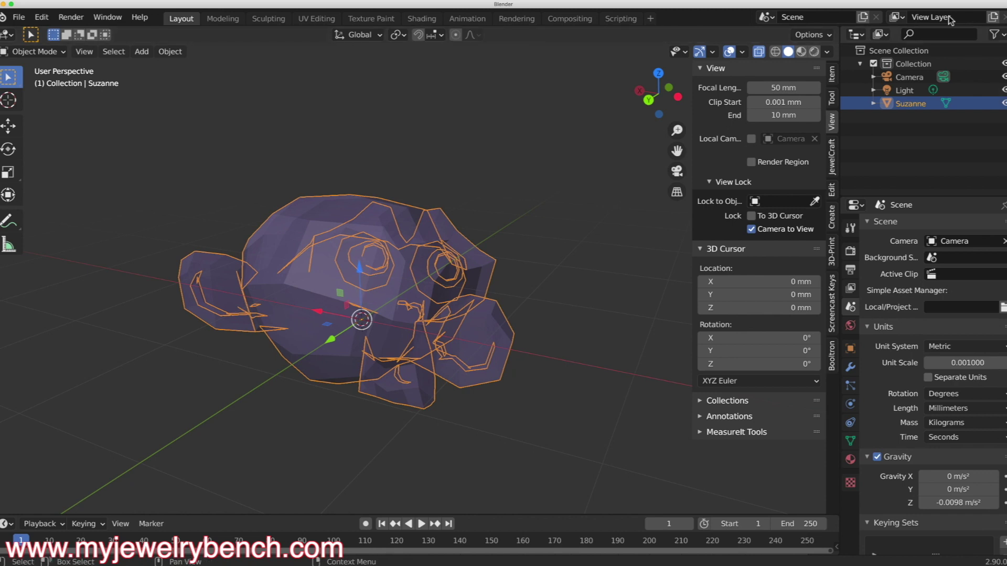
- Check the monkey's dimensions and examine how it is clipped at different viewing distances
left_click(832, 74)
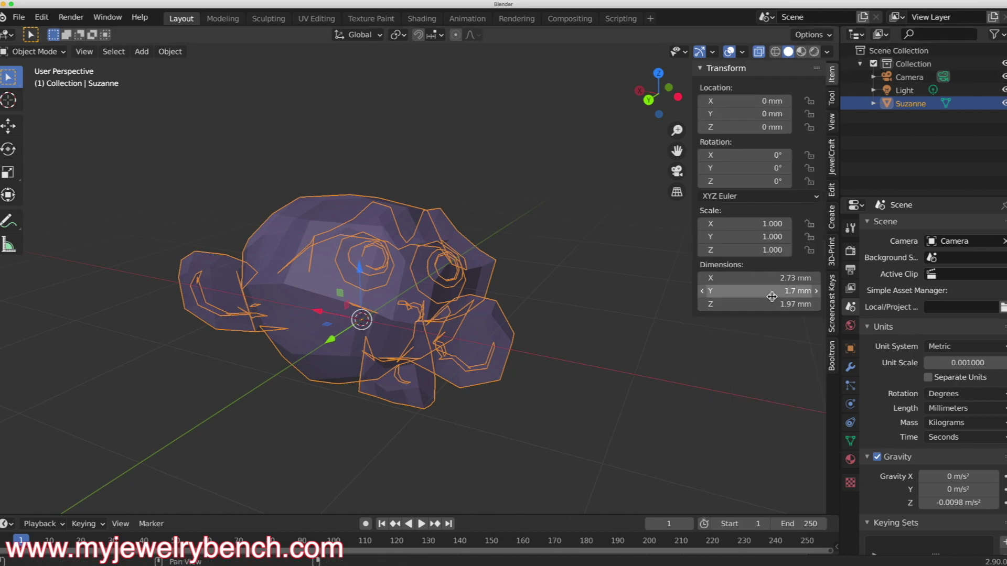
scroll(359, 304, "up", 5)
scroll(360, 304, "down", 3)
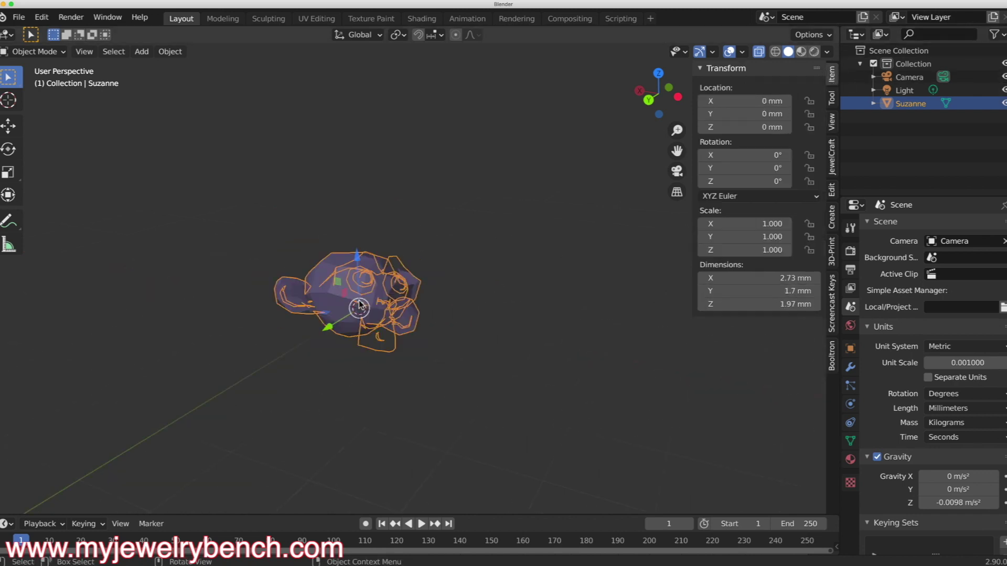
scroll(360, 304, "up", 3)
scroll(360, 304, "down", 3)
scroll(359, 306, "up", 3)
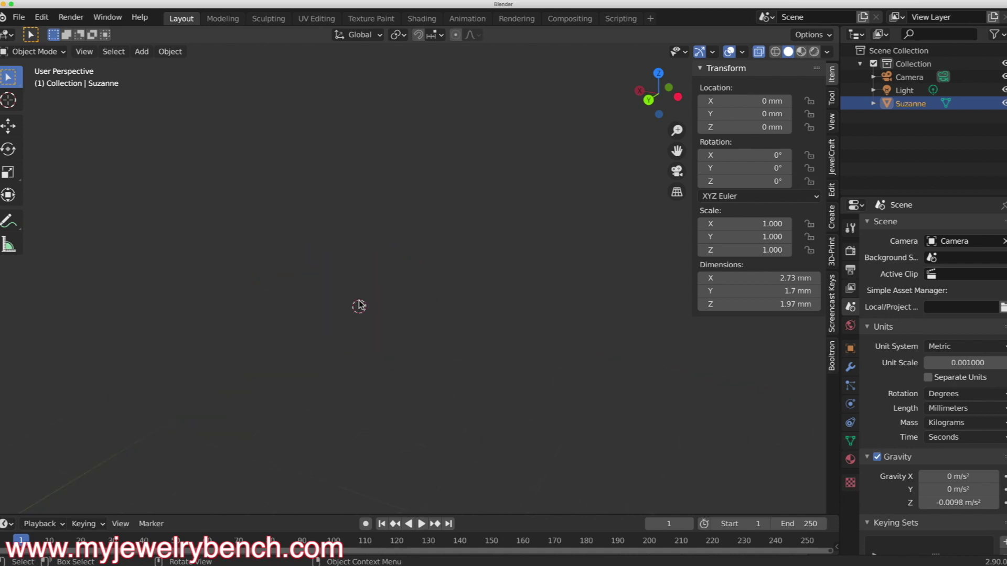
scroll(359, 304, "down", 3)
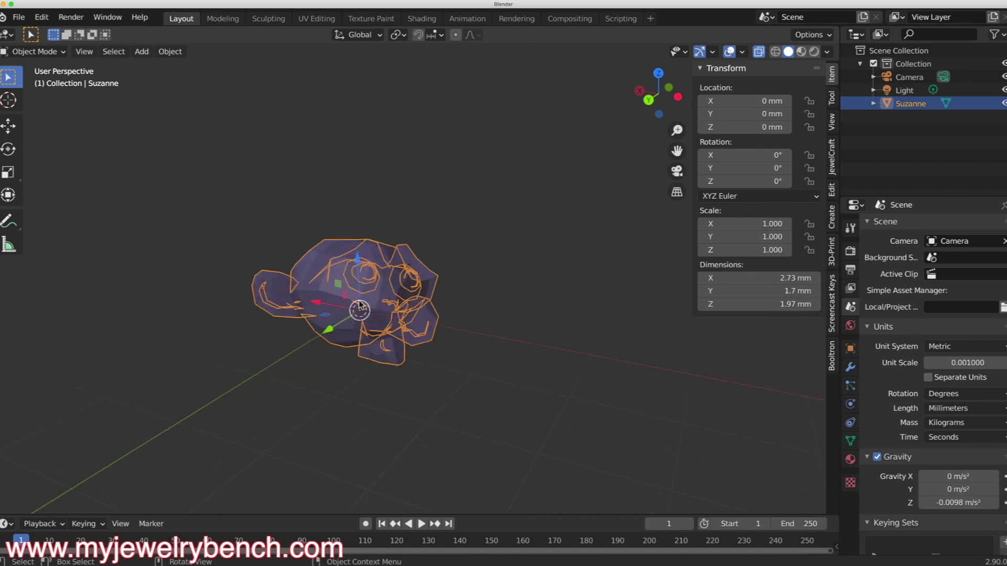
scroll(359, 304, "up", 2)
scroll(359, 304, "down", 2)
scroll(359, 304, "up", 3)
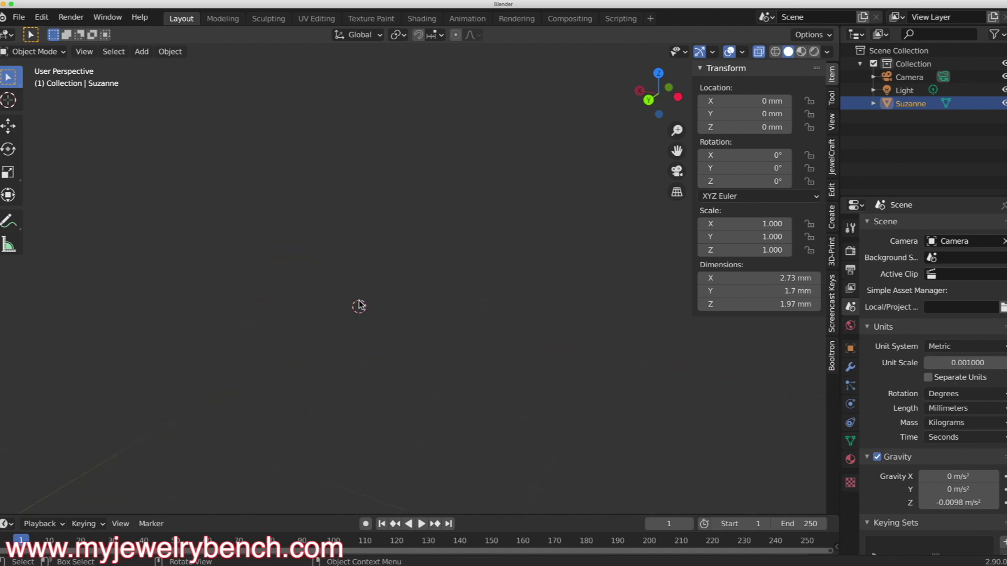
scroll(359, 304, "down", 3)
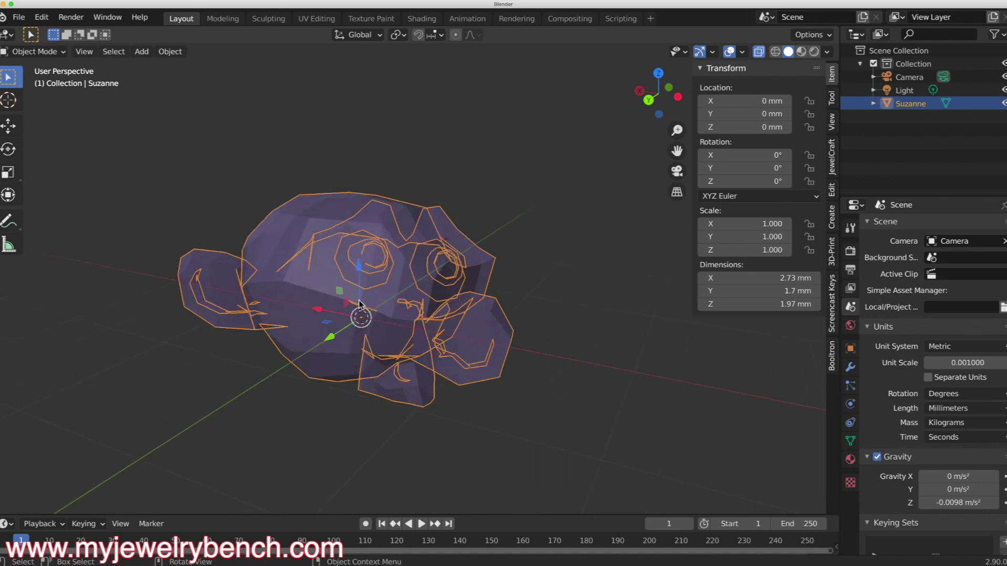
- Set the 3D view's clip end to 100000 mm and test it on the monkey at near and far distances
left_click(834, 119)
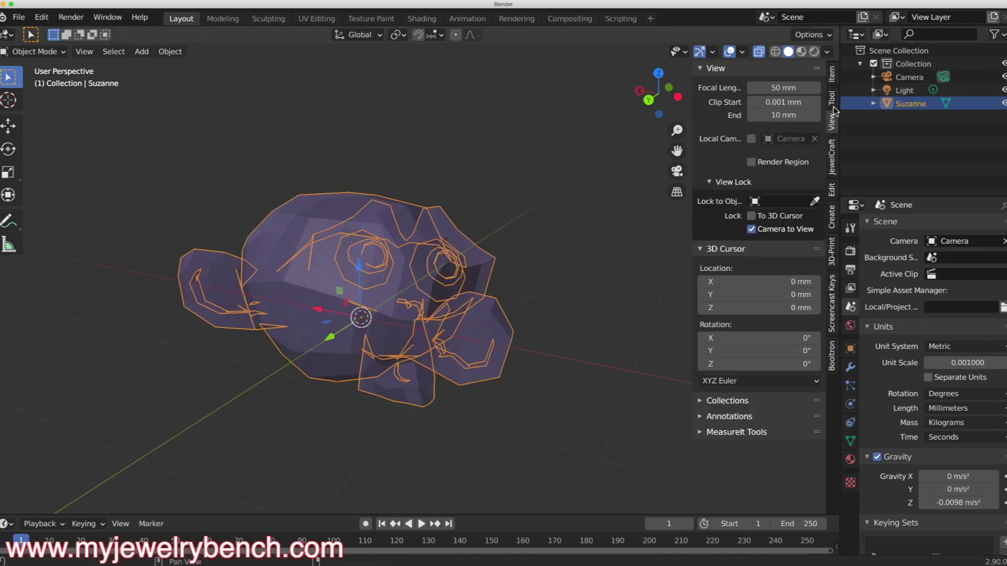
left_click(779, 116)
type("100000")
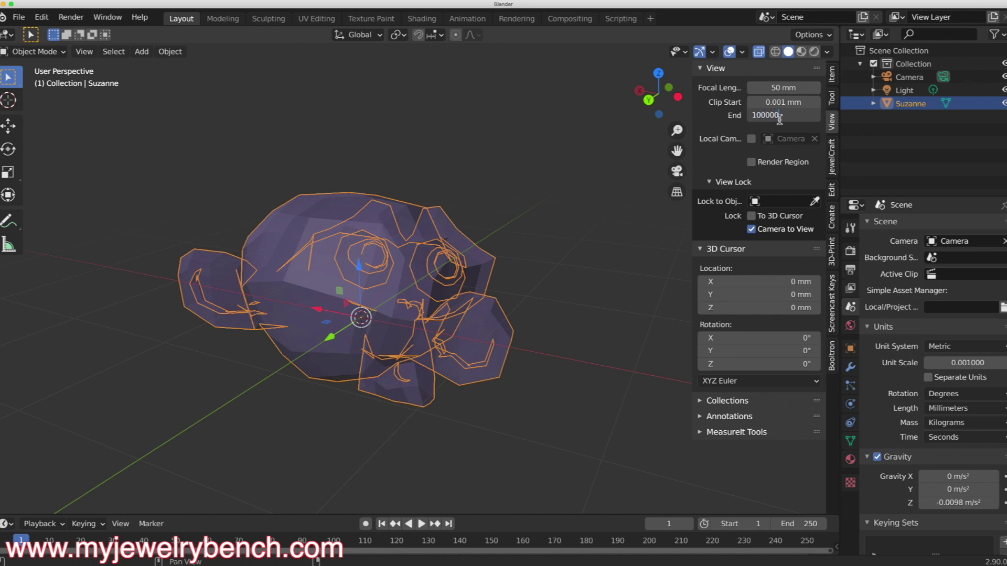
key("Return")
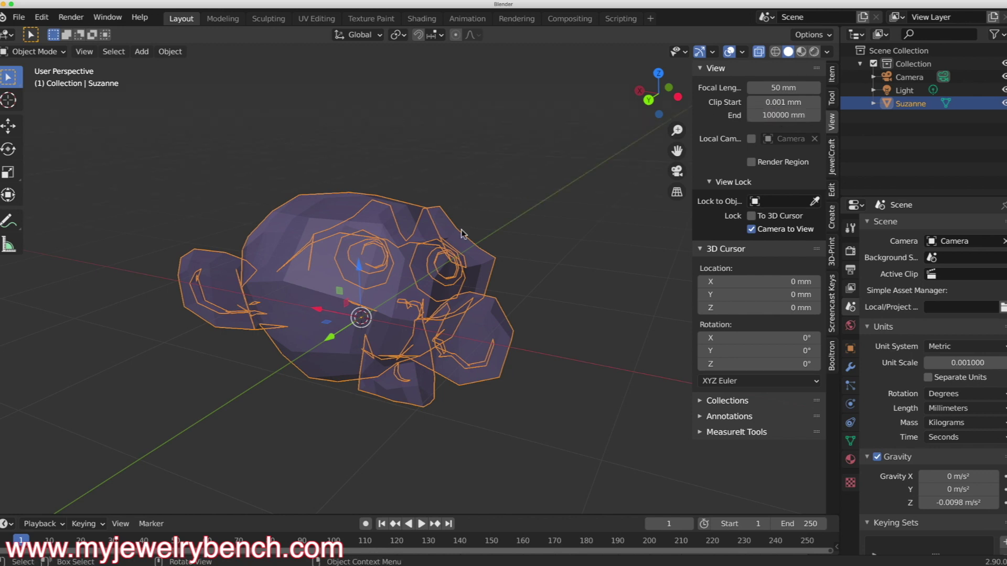
scroll(398, 304, "down", 8)
scroll(398, 304, "down", 3)
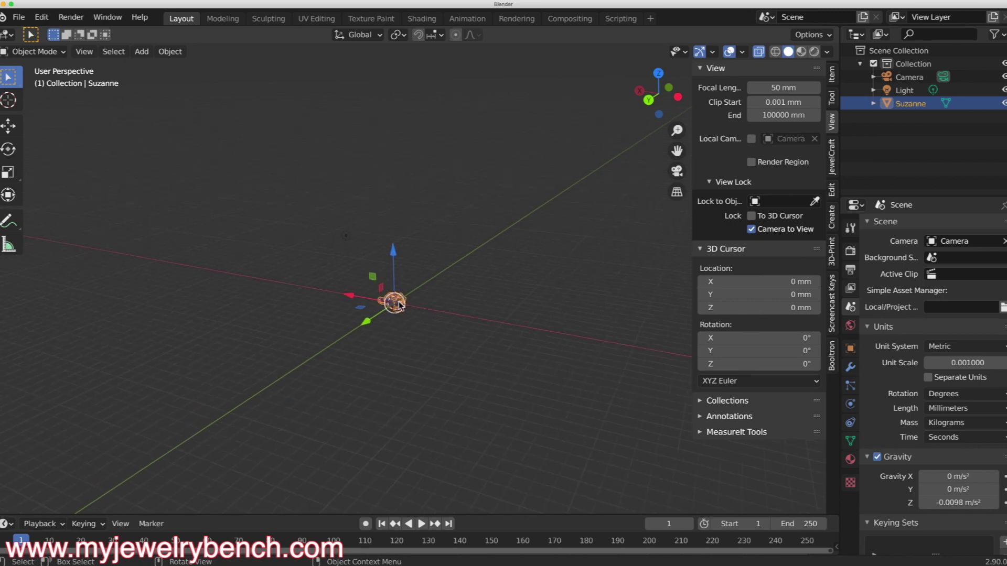
scroll(399, 304, "up", 2)
scroll(398, 305, "down", 3)
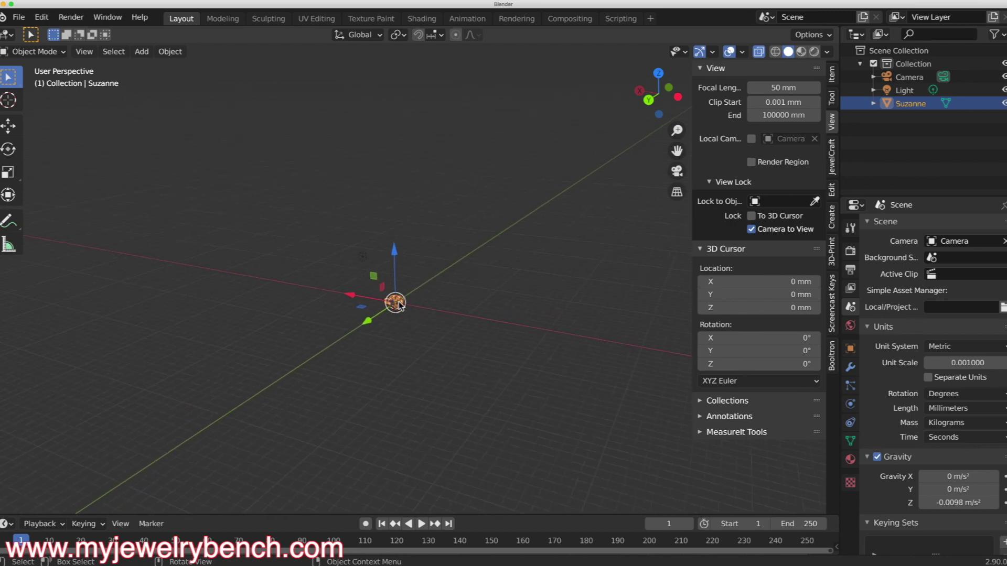
scroll(399, 305, "up", 10)
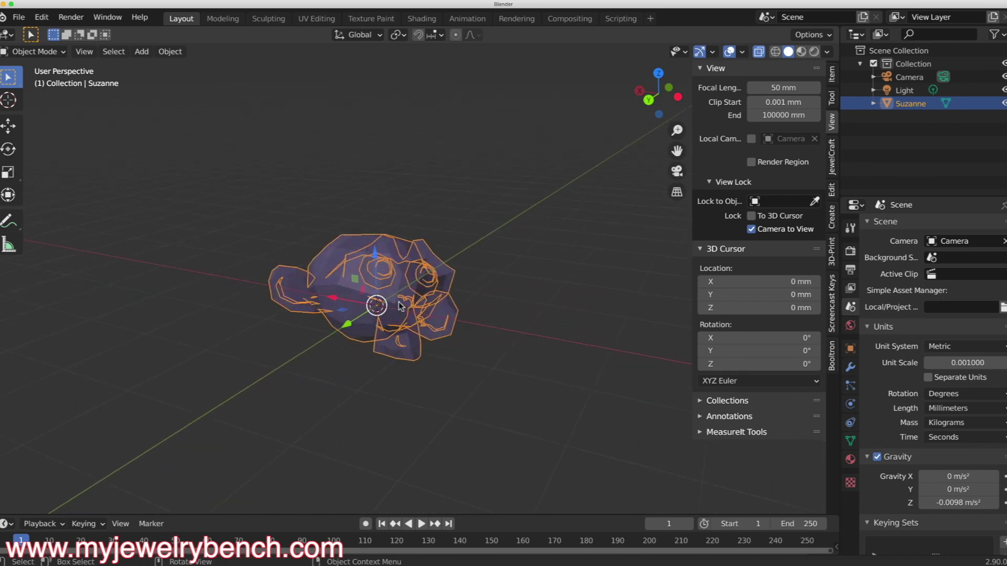
scroll(398, 306, "down", 3)
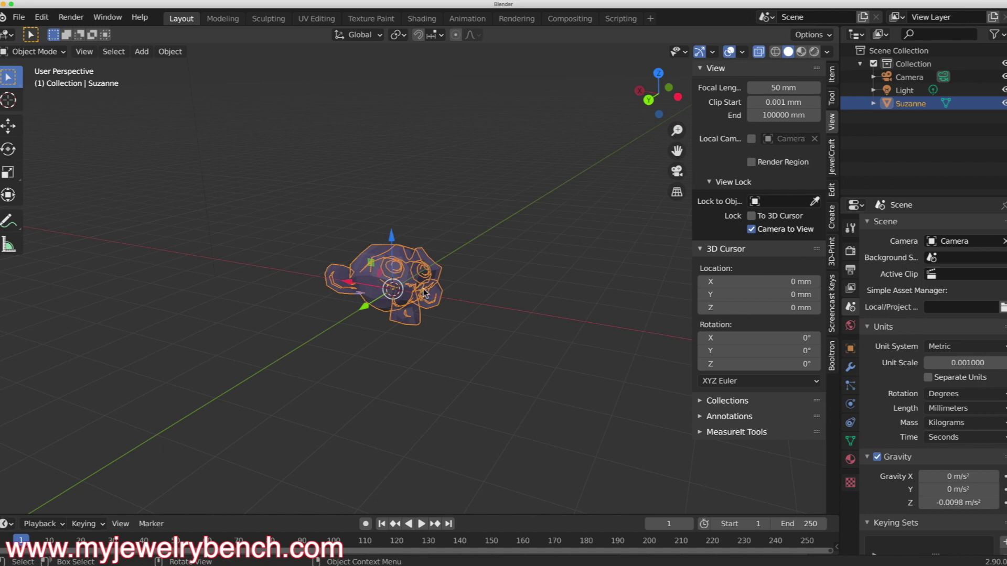
- Switch to the camera view and reposition the camera closer to the monkey
key("KP_0")
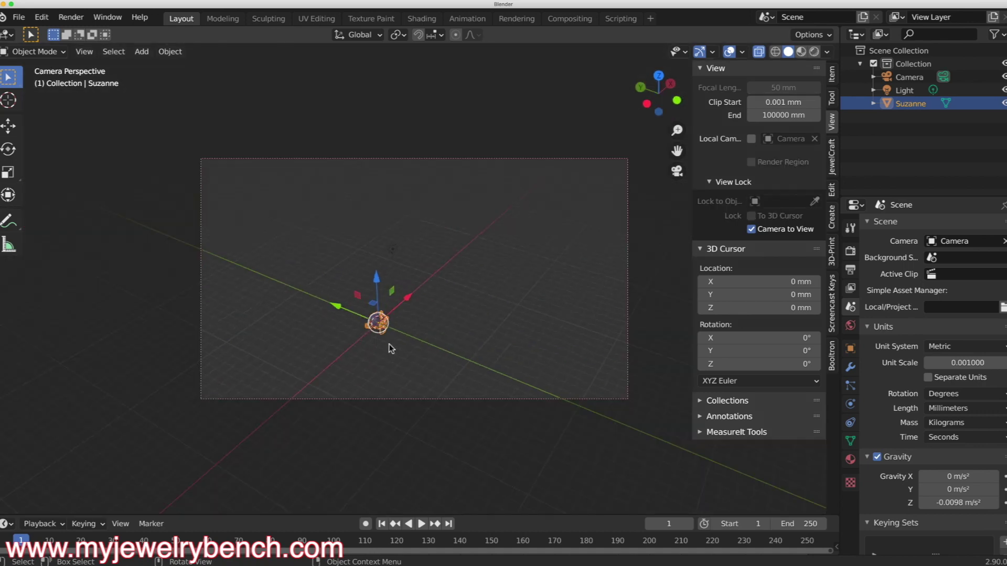
middle_click_drag(390, 344, 284, 329)
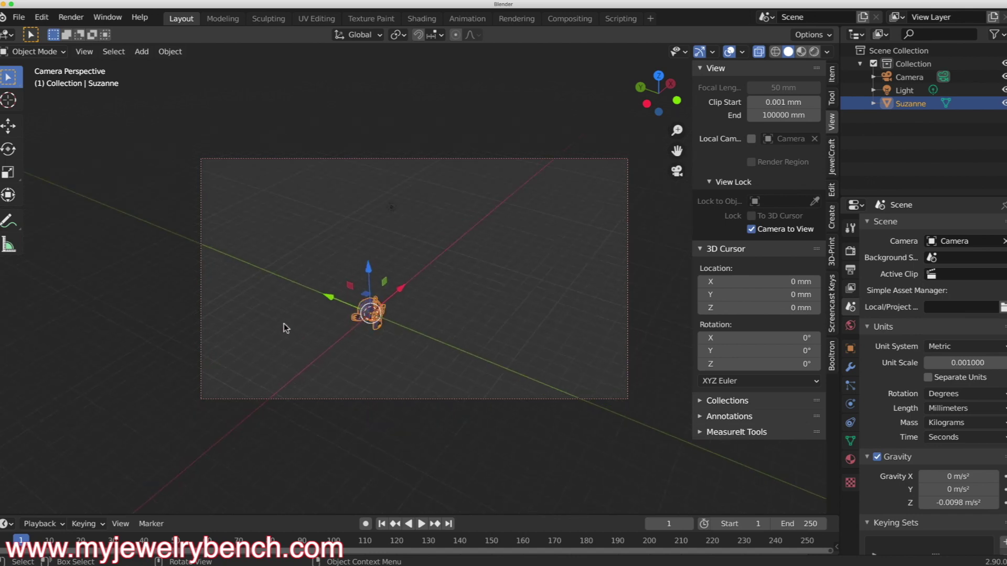
scroll(314, 328, "up", 2)
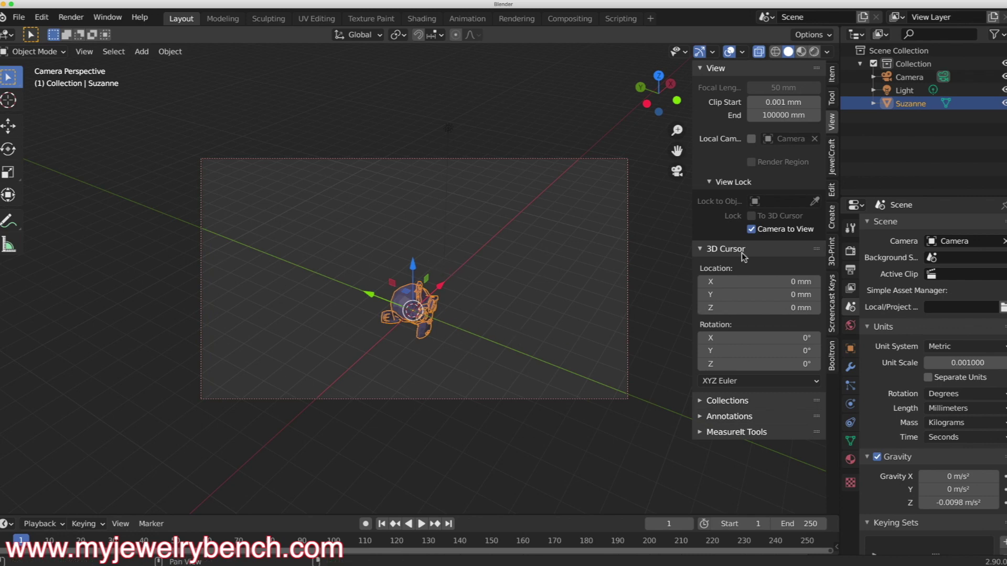
- Set the camera lens's clip end to 10000 mm and test it by moving the camera away from the monkey
left_click(910, 79)
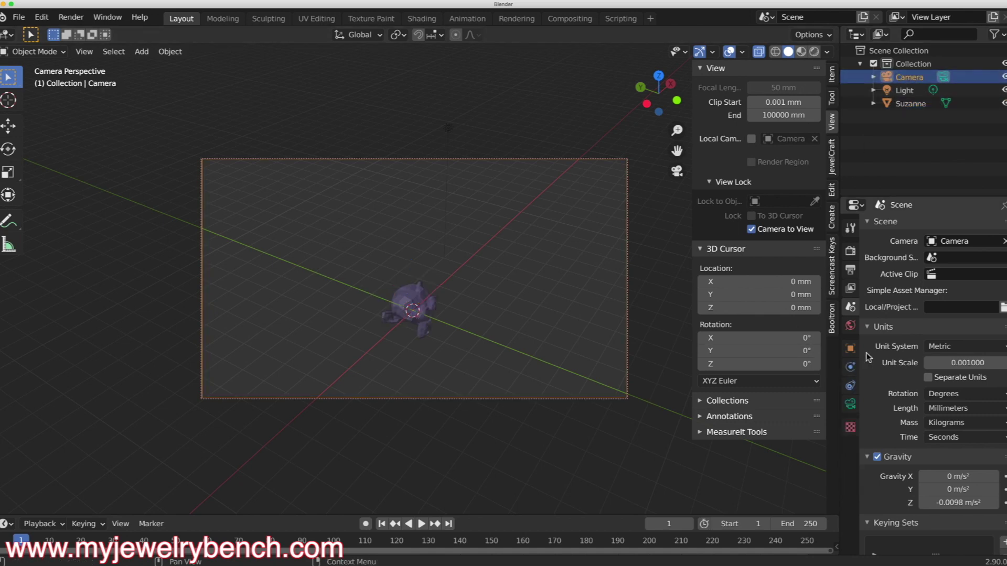
left_click(850, 405)
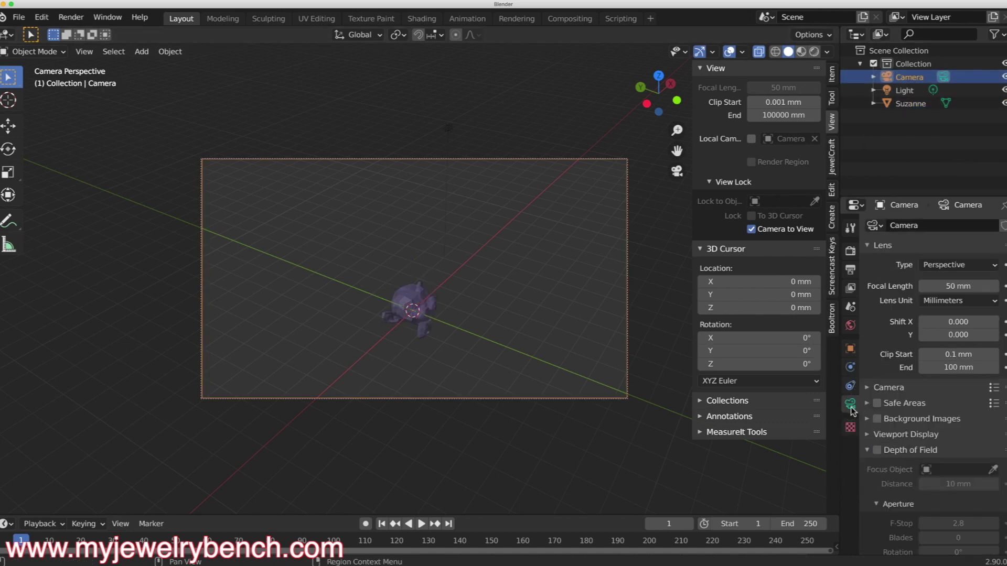
left_click(949, 370)
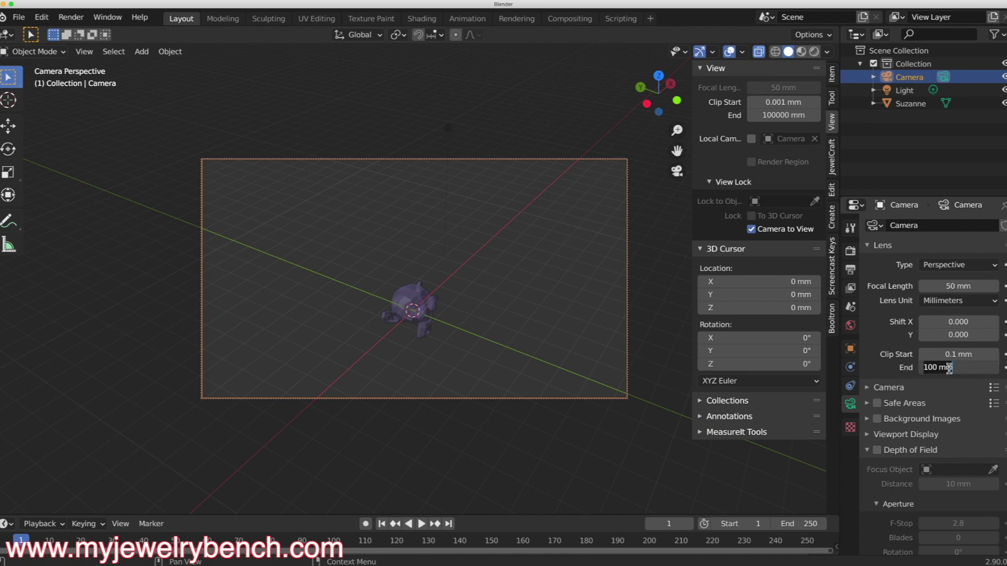
type("10000")
key("Return")
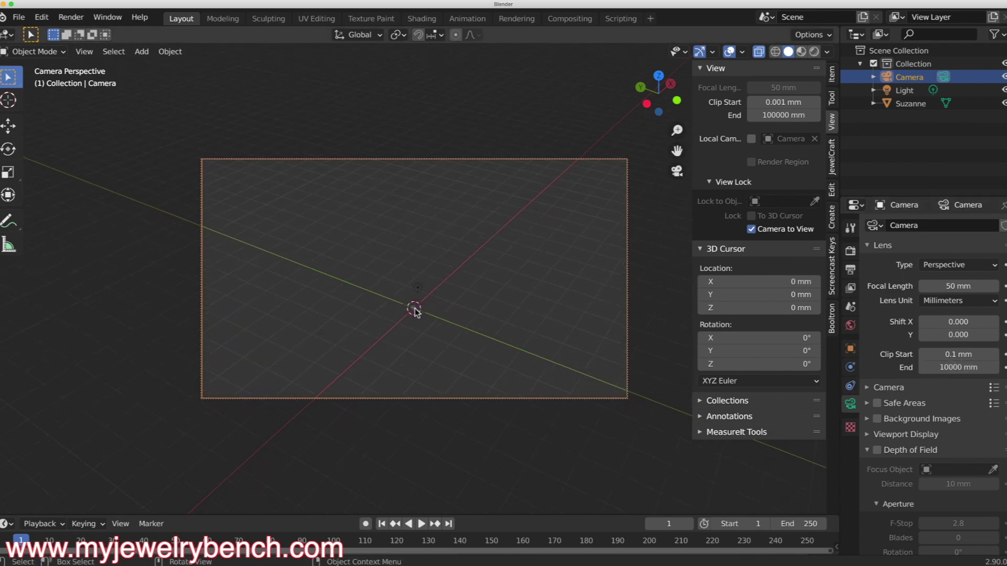
scroll(414, 308, "down", 3)
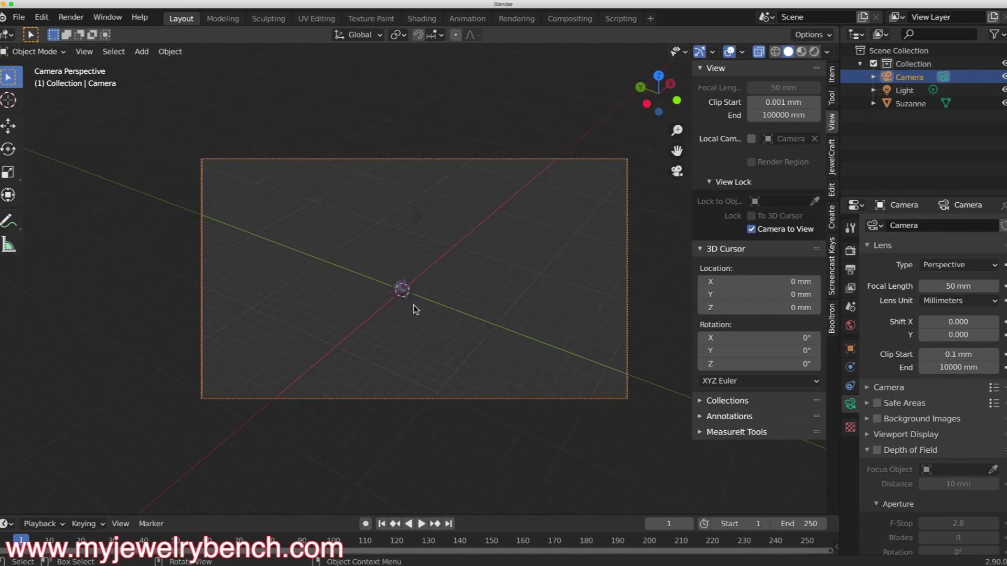
- Leave the camera view and delete the monkey from the scene
scroll(414, 294, "up", 5)
key("KP_0")
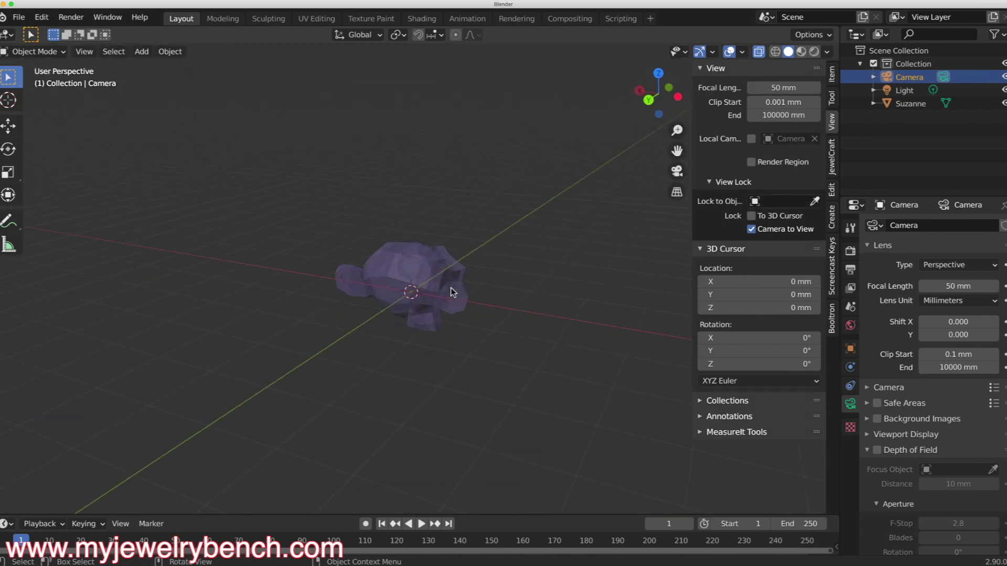
middle_click_drag(438, 290, 312, 294)
left_click(396, 264)
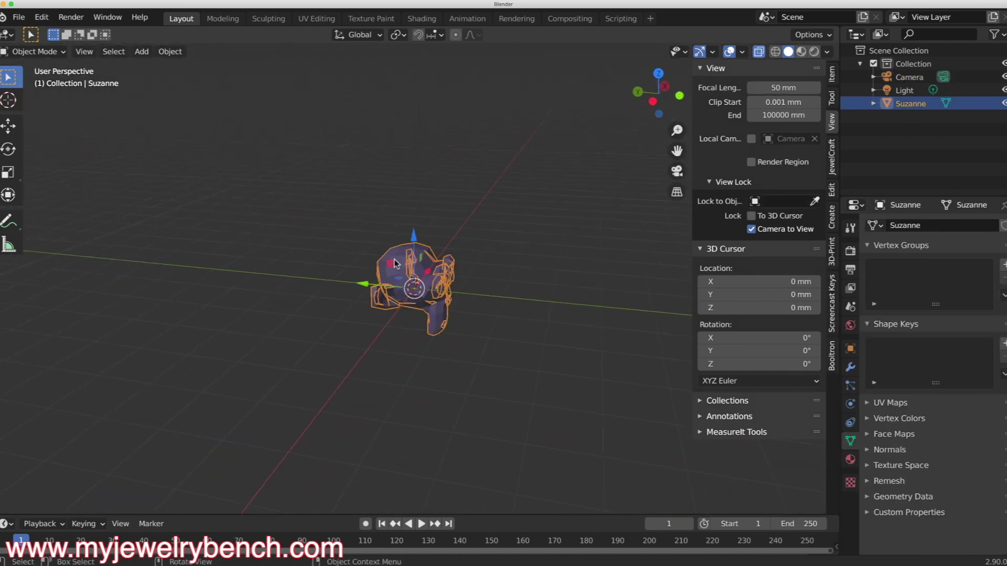
key("x")
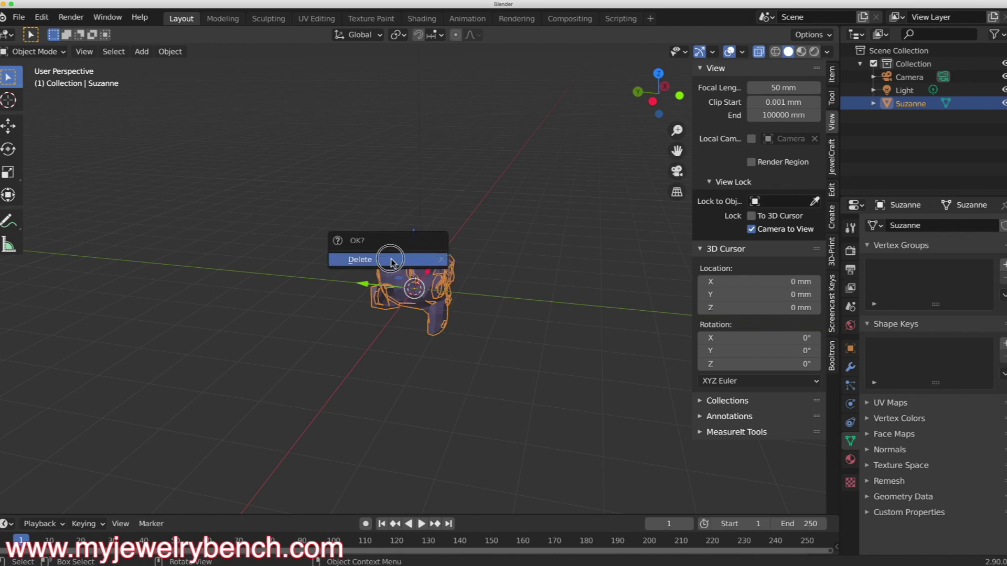
left_click(391, 270)
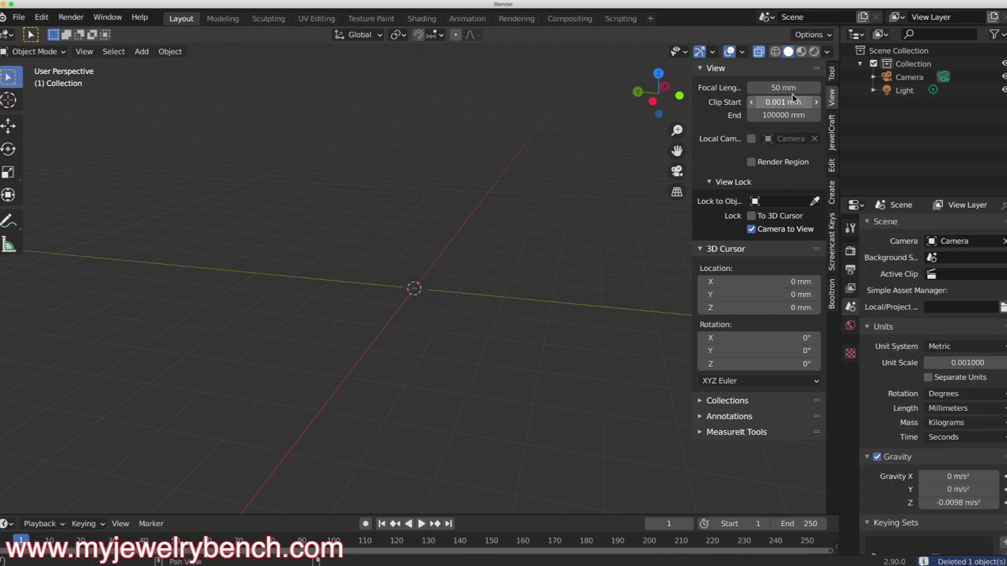
- Add a 2 mm mesh cube at the world origin
left_click(831, 73)
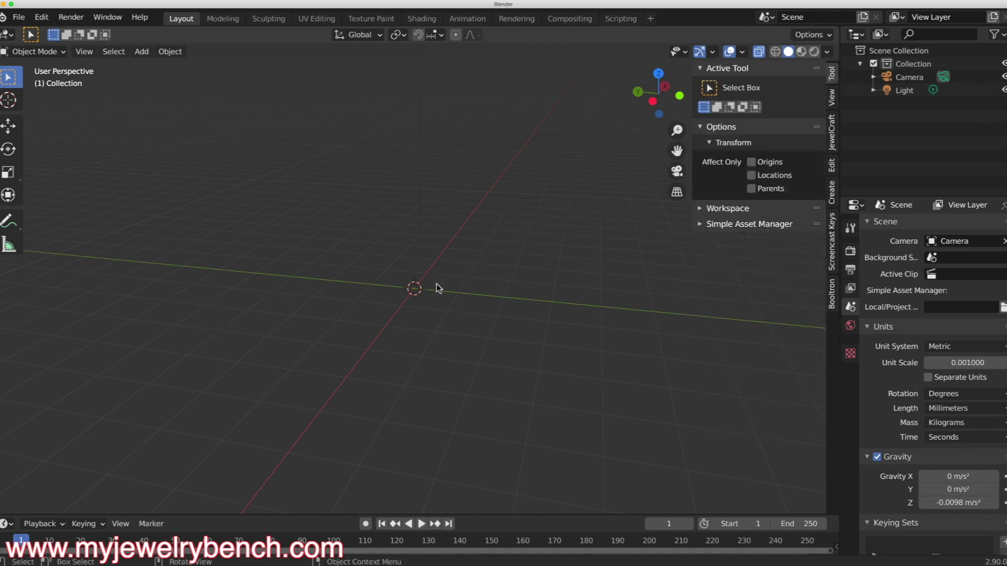
key("shift+a")
mouse_move(400, 305)
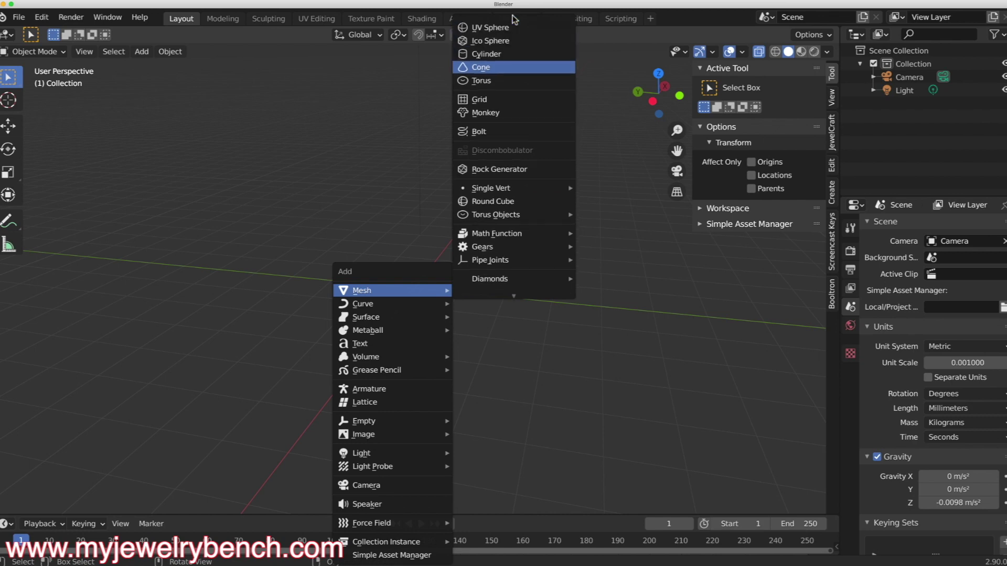
left_click(499, 39)
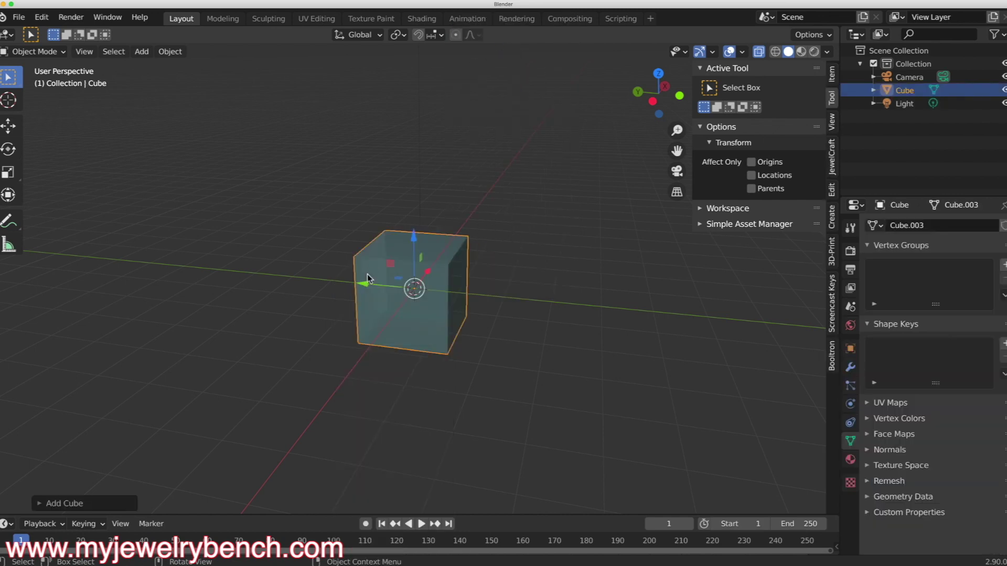
- Check the cube's dimensions and examine it from another angle, keeping it selected
left_click(391, 308)
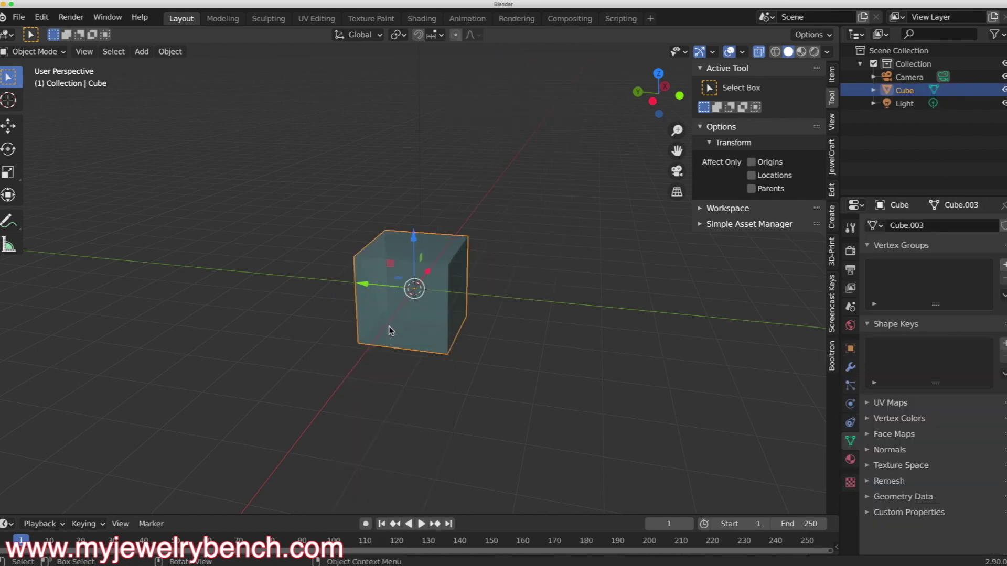
left_click(833, 76)
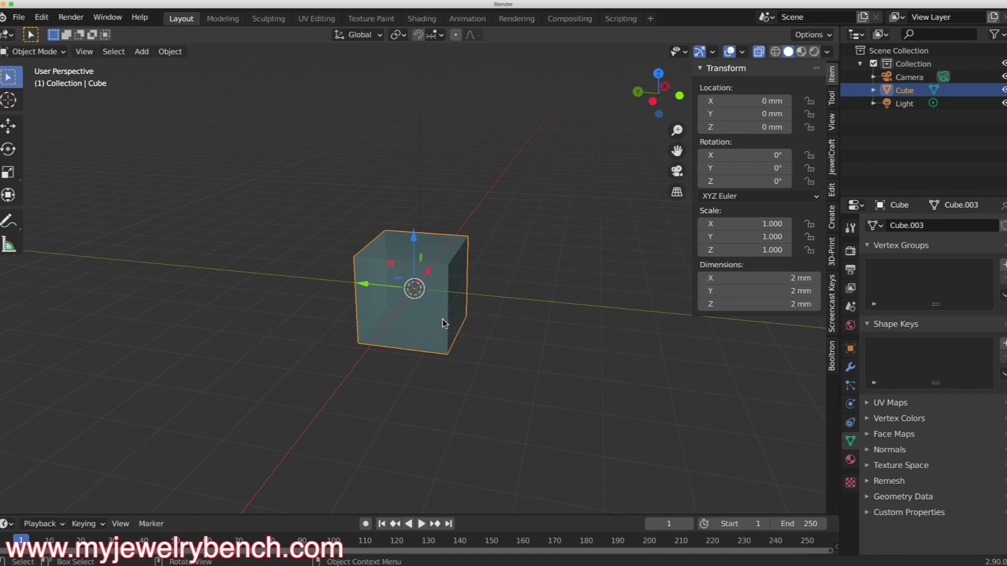
middle_click_drag(391, 333, 438, 367)
left_click(438, 367)
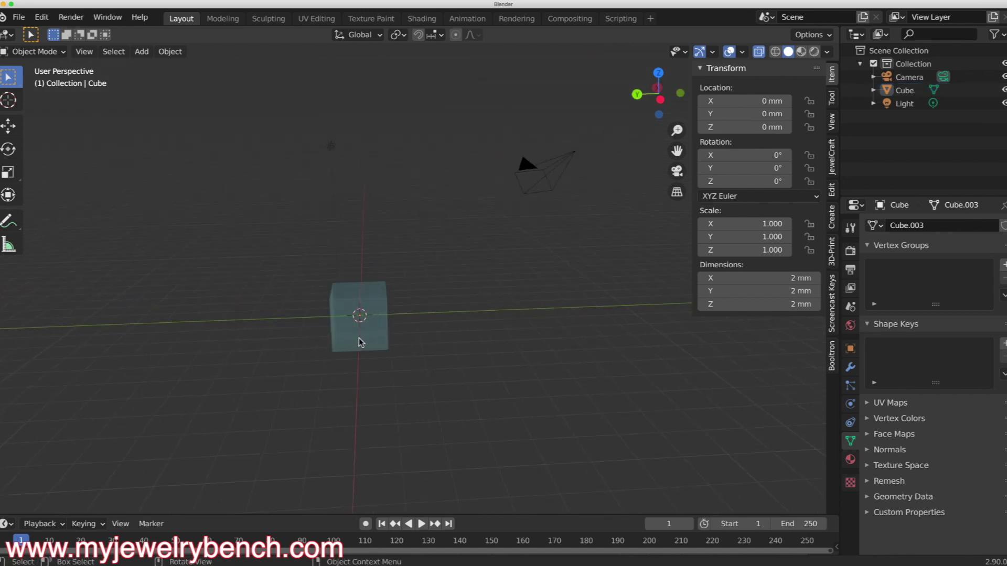
left_click(377, 349)
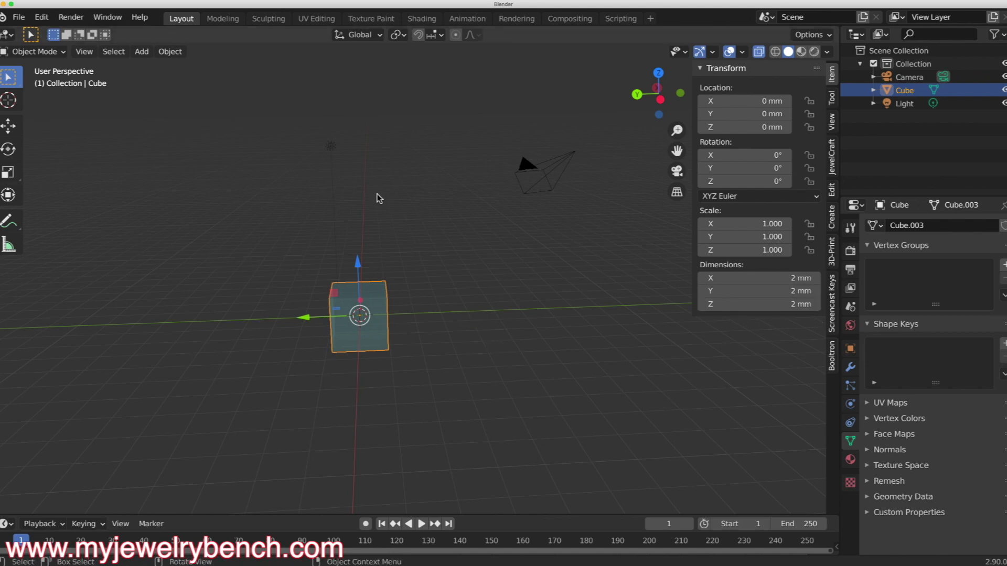
- Save the current scene and its settings as the default startup file
left_click(18, 18)
mouse_move(43, 267)
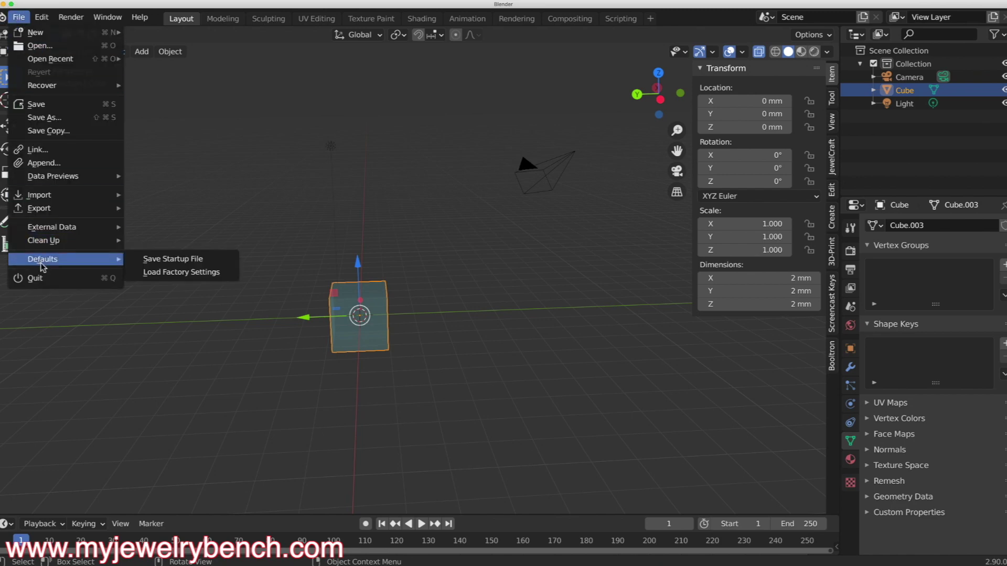
left_click(173, 261)
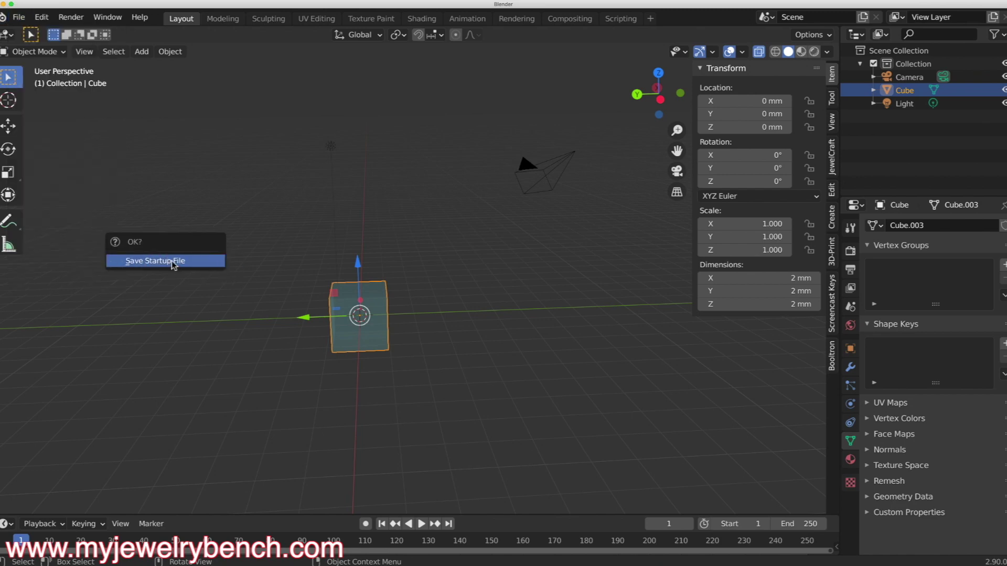
left_click(173, 262)
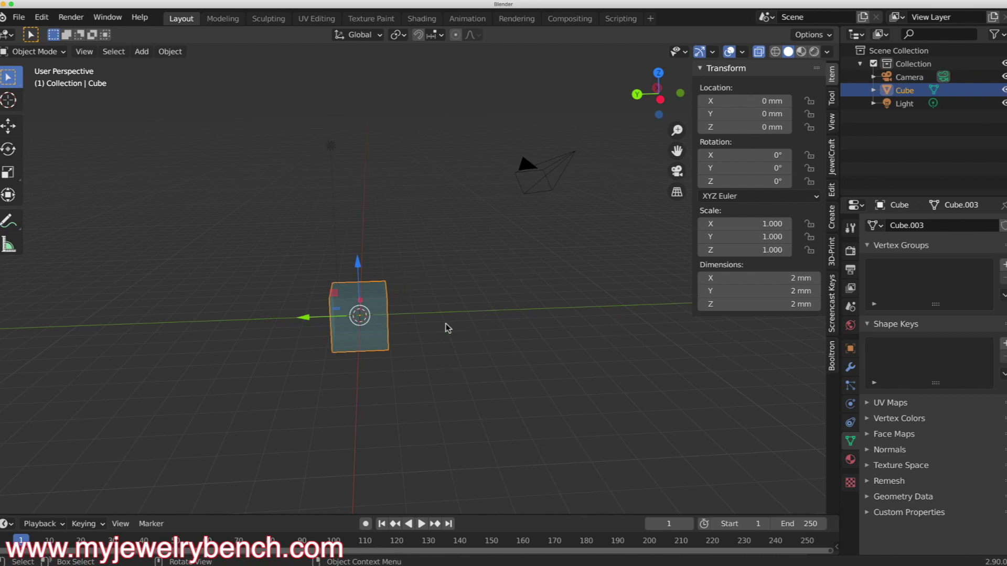
middle_click_drag(450, 317, 410, 279)
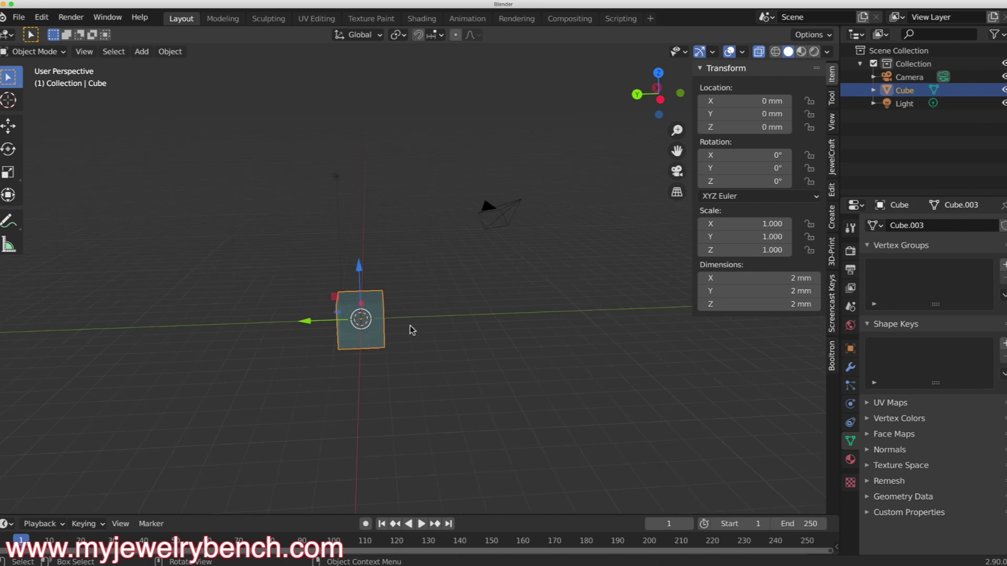